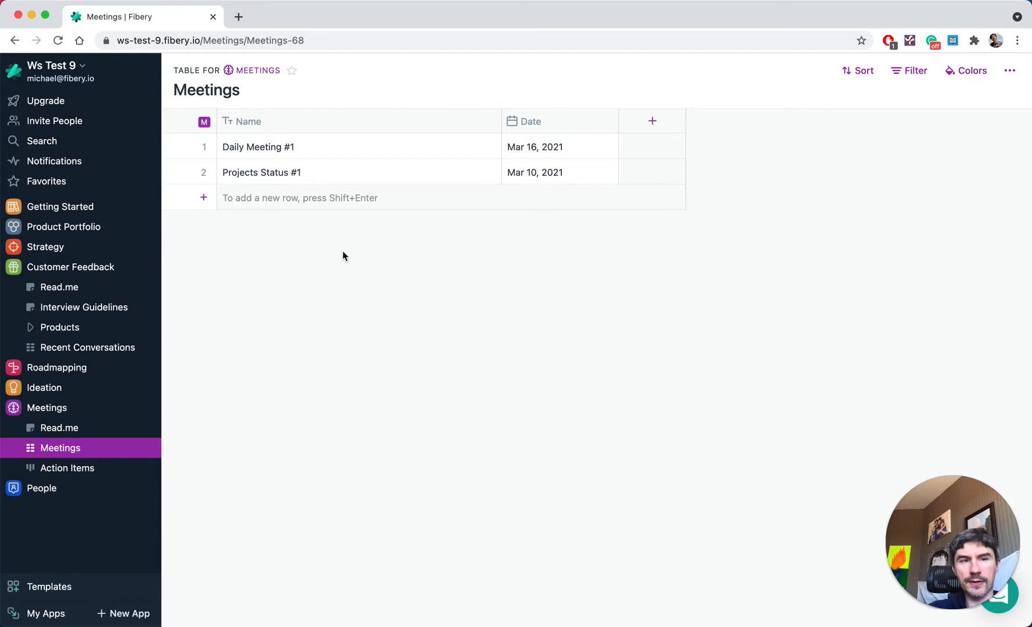
In Daily Meeting #1, replace the first bullet of the meeting notes with "Completed" and a reference to the Gmail connector feature.
{"action": "left_click", "coordinate": [176, 149]}
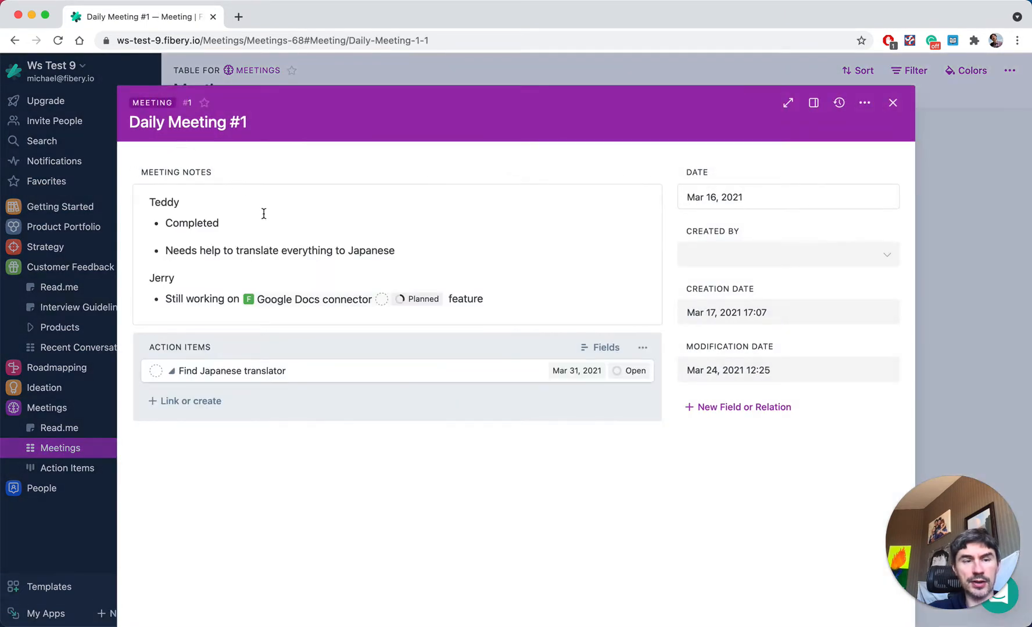
{"action": "left_click_drag", "start_coordinate": [217, 223], "coordinate": [166, 224]}
{"action": "key", "text": "BackSpace"}
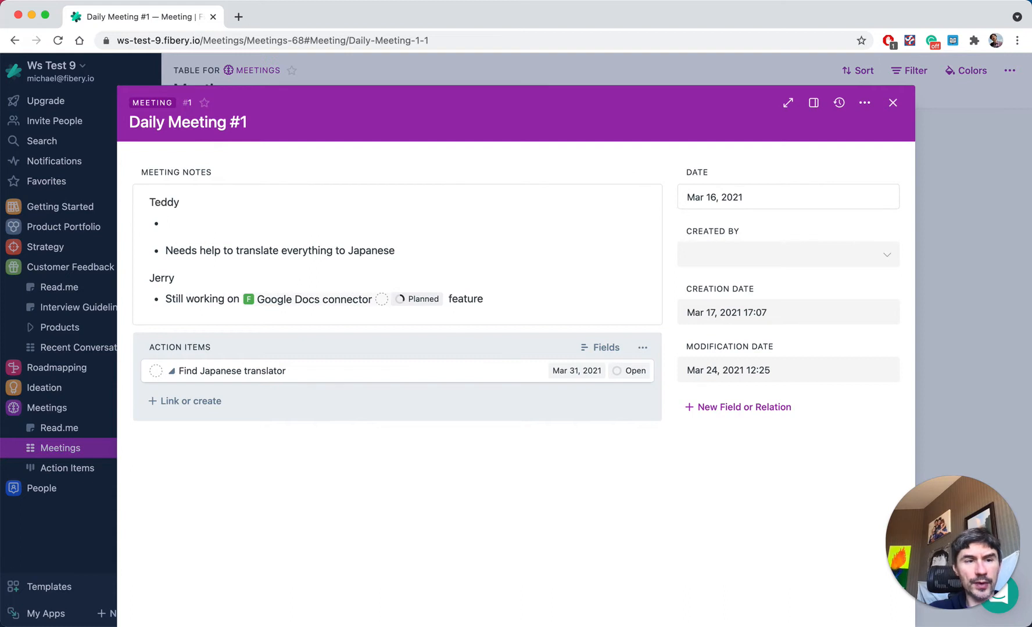
{"action": "type", "text": "Completed"}
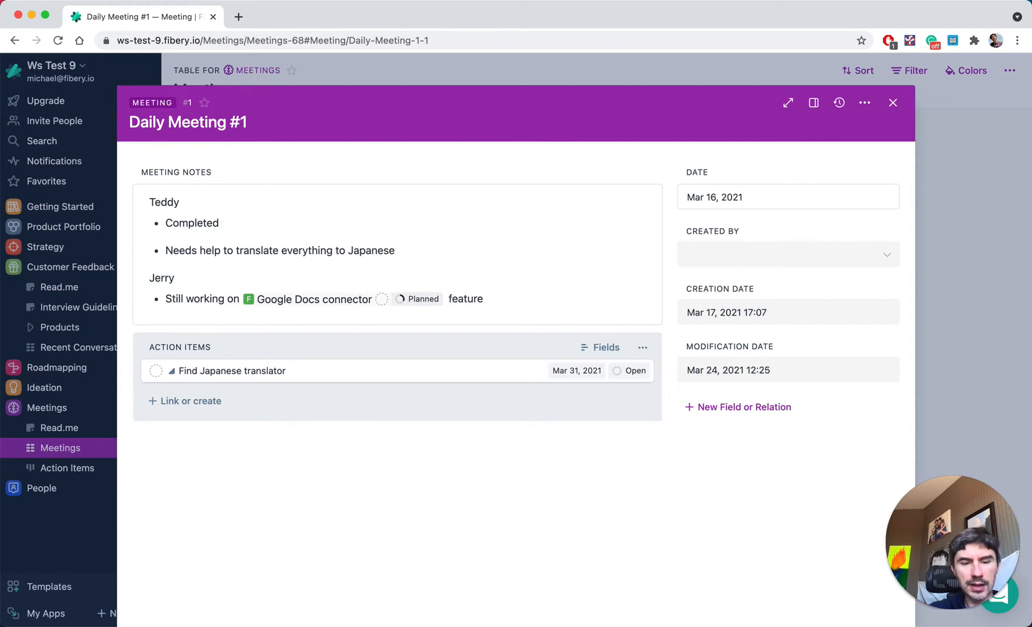
{"action": "type", "text": "#"}
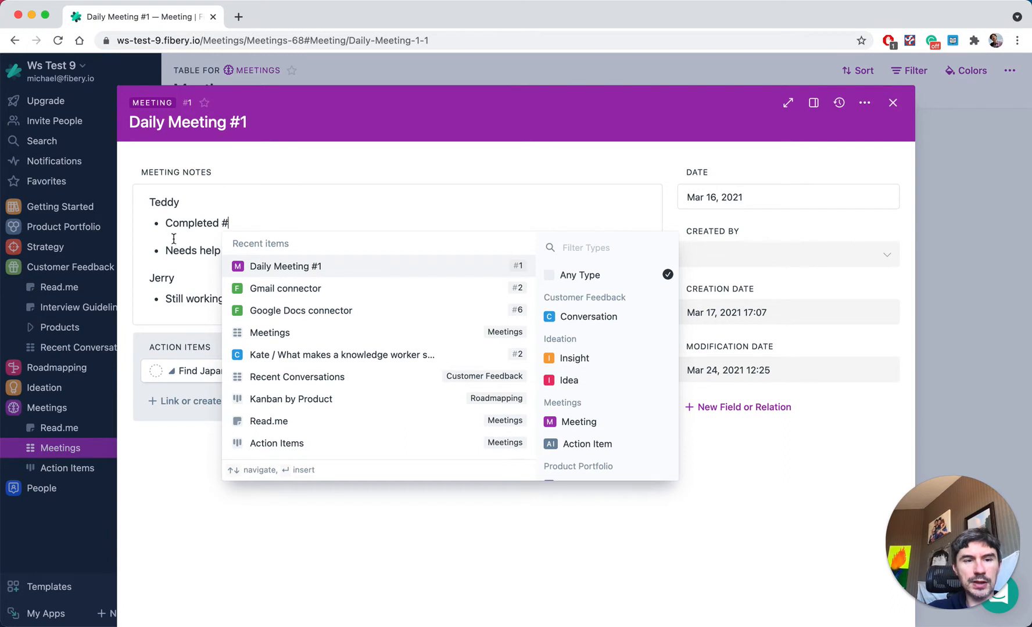
{"action": "left_click", "coordinate": [309, 286]}
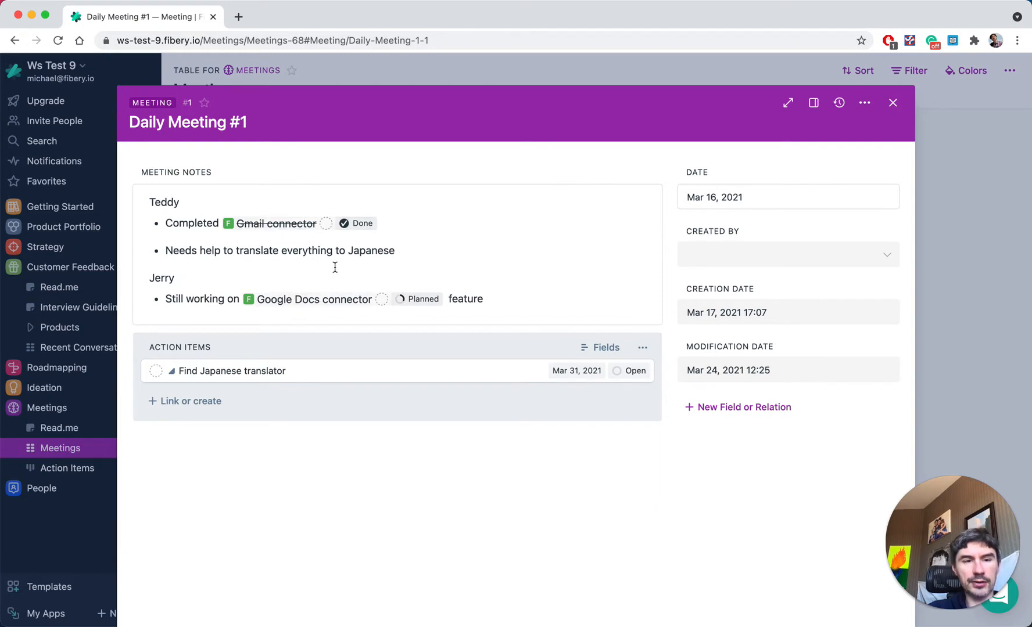
Check the references back to Daily Meeting #1 on the Google Docs connector and Gmail connector features, and close the meeting.
{"action": "left_click", "coordinate": [293, 300]}
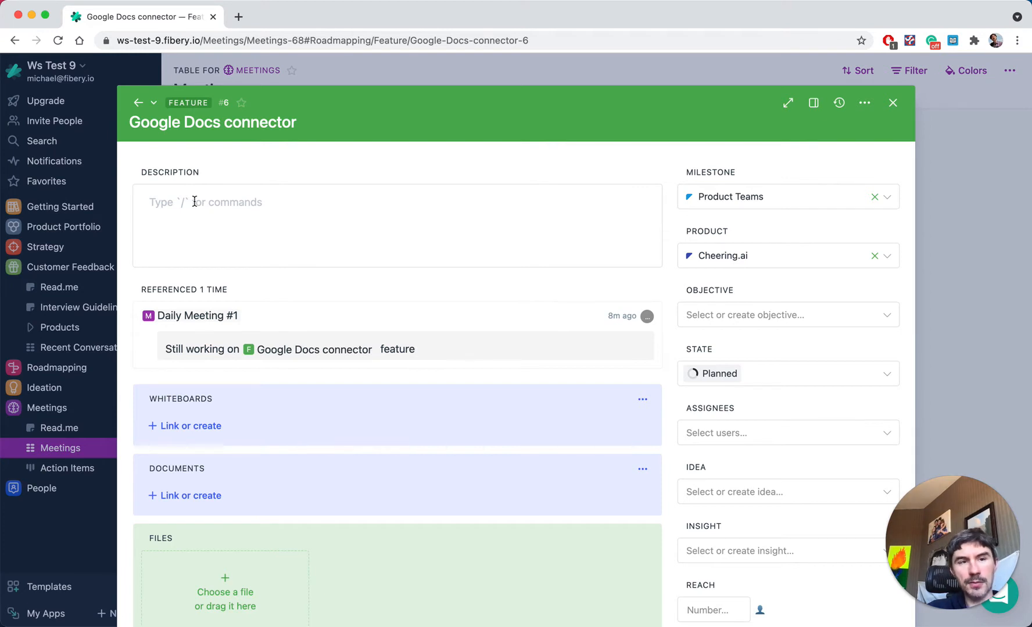
{"action": "left_click", "coordinate": [187, 316]}
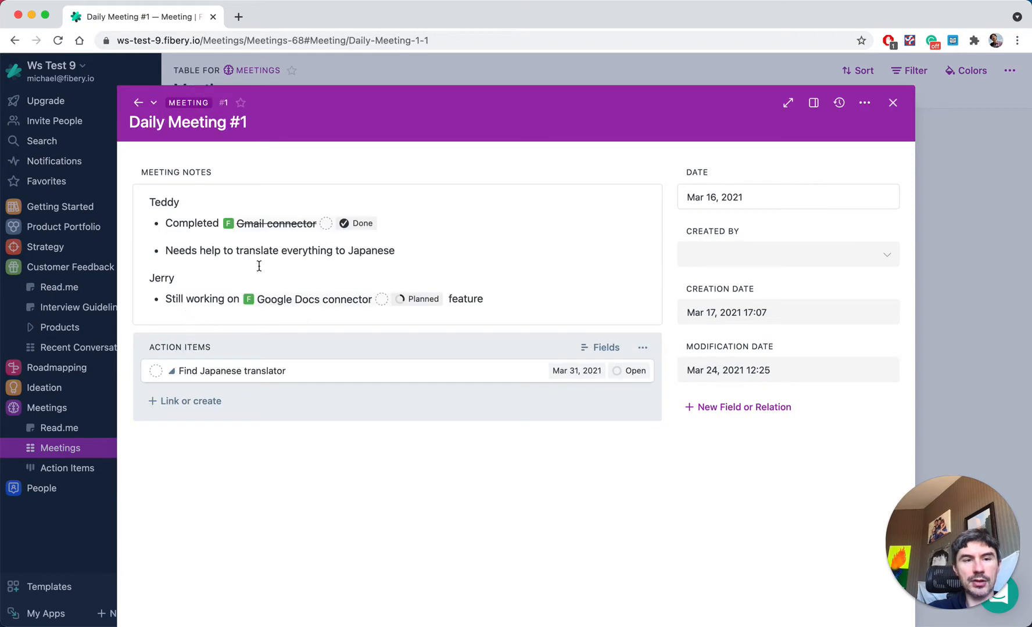
{"action": "left_click", "coordinate": [266, 224]}
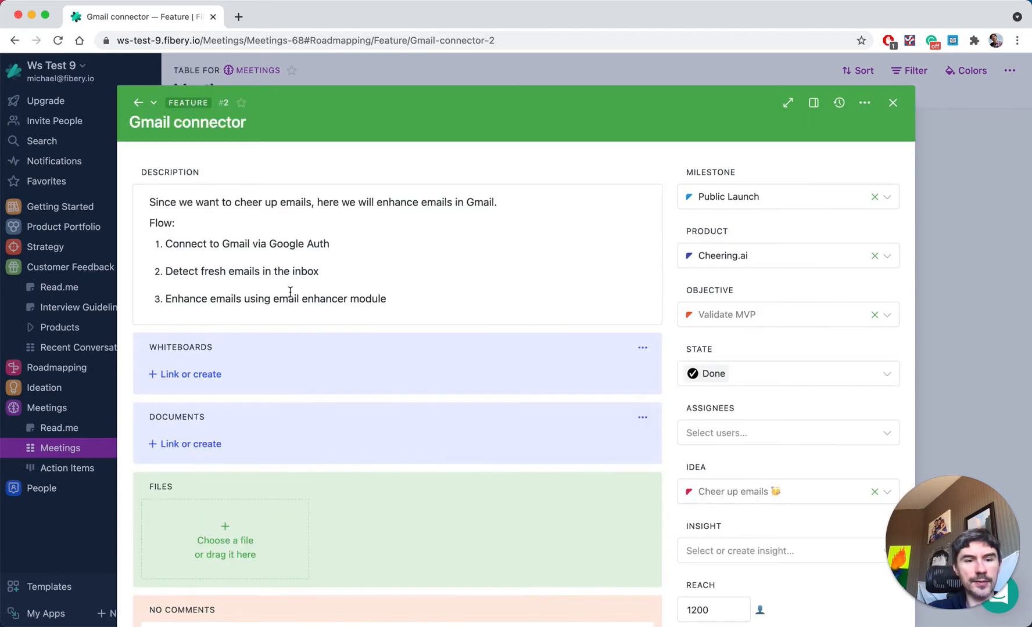
{"action": "scroll", "coordinate": [290, 295], "scroll_direction": "down", "scroll_amount": 4}
{"action": "scroll", "coordinate": [290, 295], "scroll_direction": "up", "scroll_amount": 4}
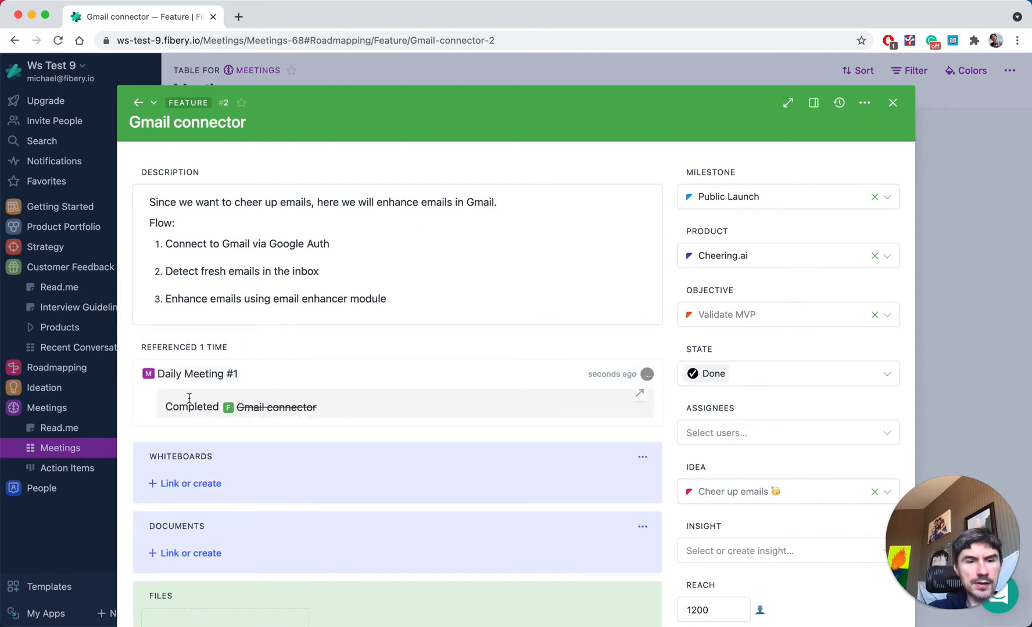
{"action": "left_click", "coordinate": [215, 381]}
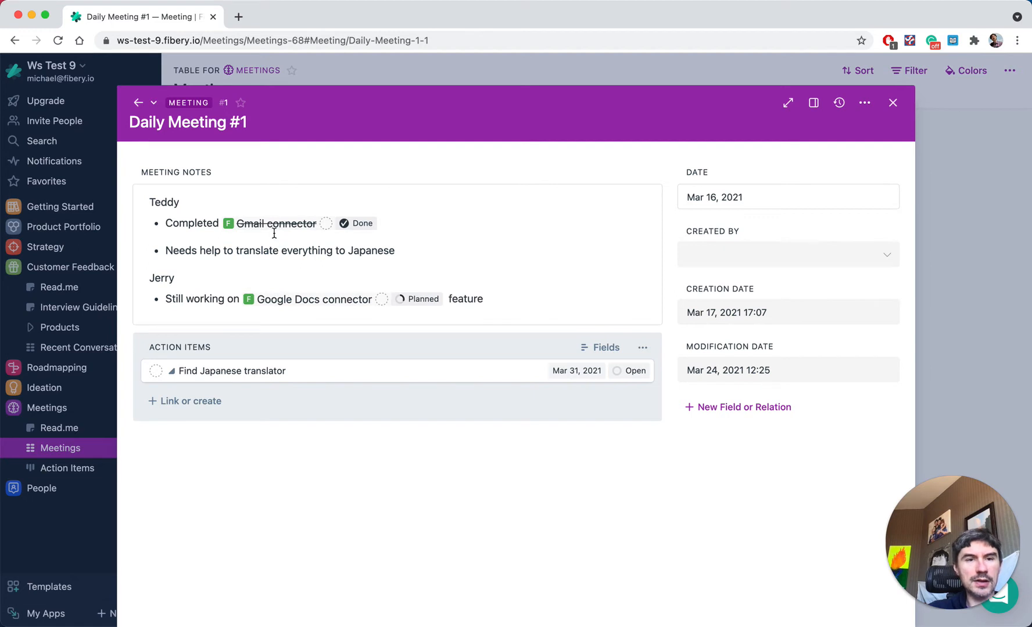
{"action": "left_click", "coordinate": [337, 71]}
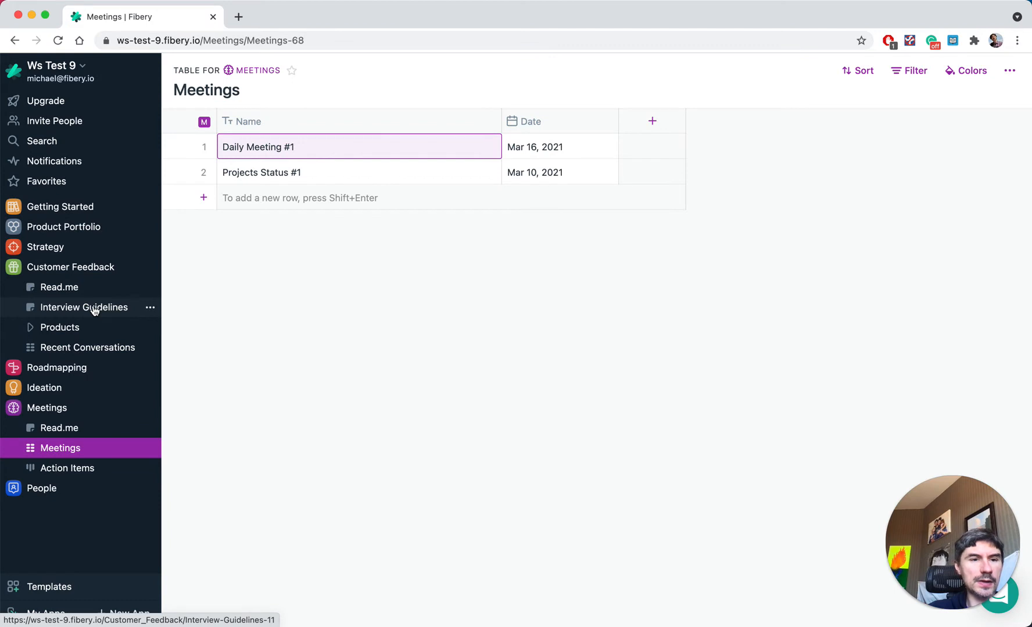
Open the March 4 "What makes a knowledge worker sad?" conversation from Recent Conversations and review its highlighted notes.
{"action": "left_click", "coordinate": [62, 347]}
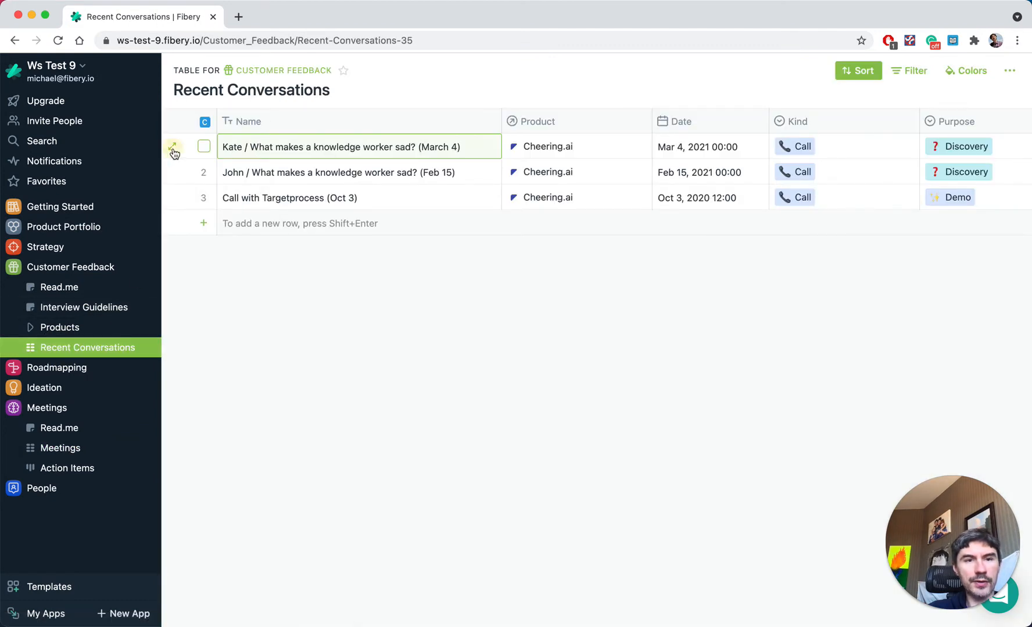
{"action": "left_click", "coordinate": [173, 149]}
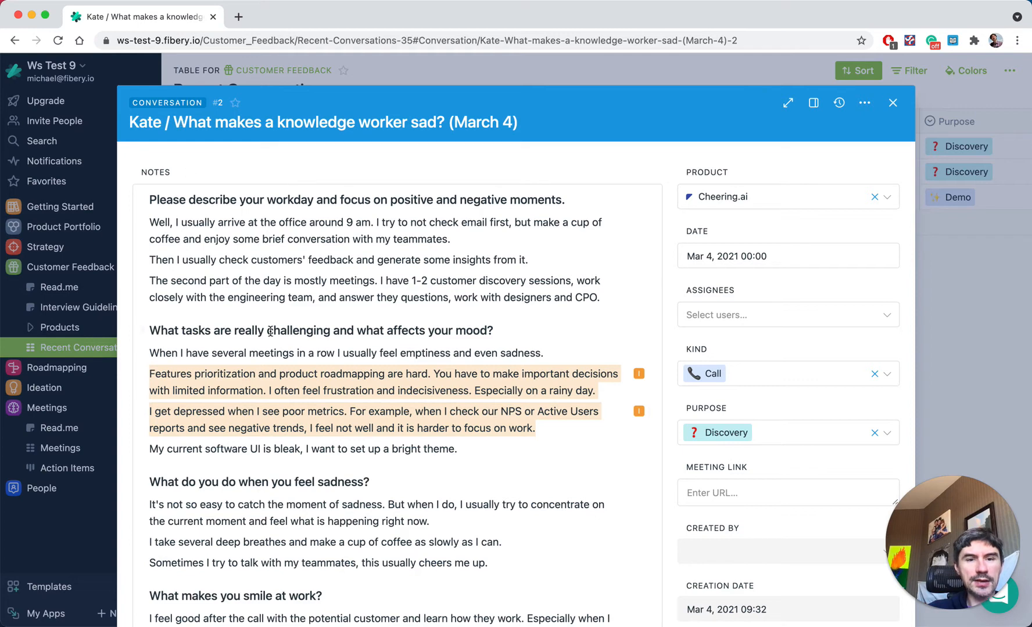
{"action": "scroll", "coordinate": [270, 331], "scroll_direction": "down", "scroll_amount": 2}
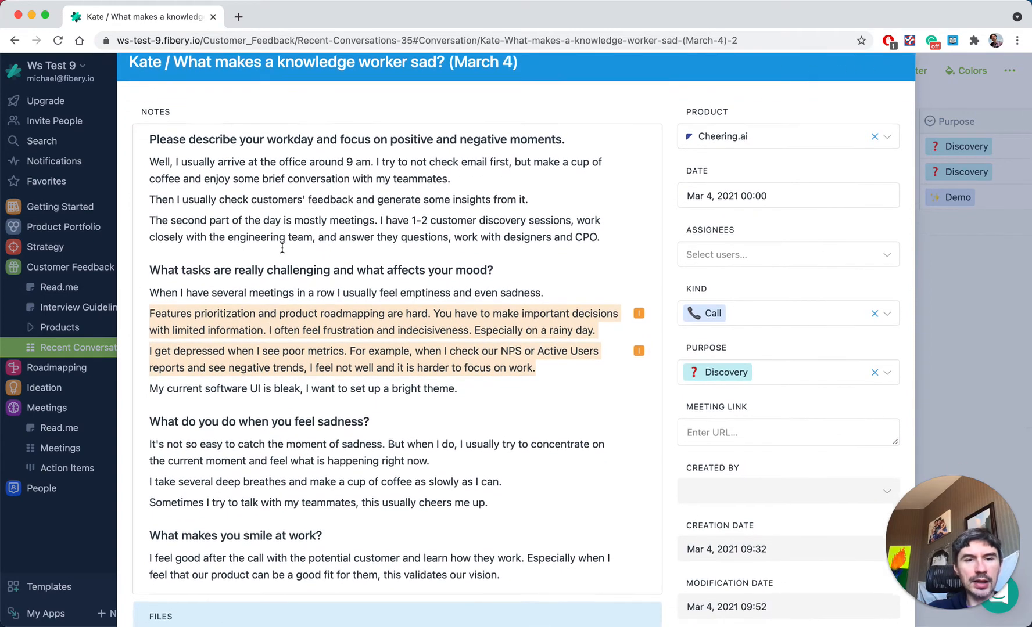
{"action": "scroll", "coordinate": [283, 249], "scroll_direction": "down", "scroll_amount": 2}
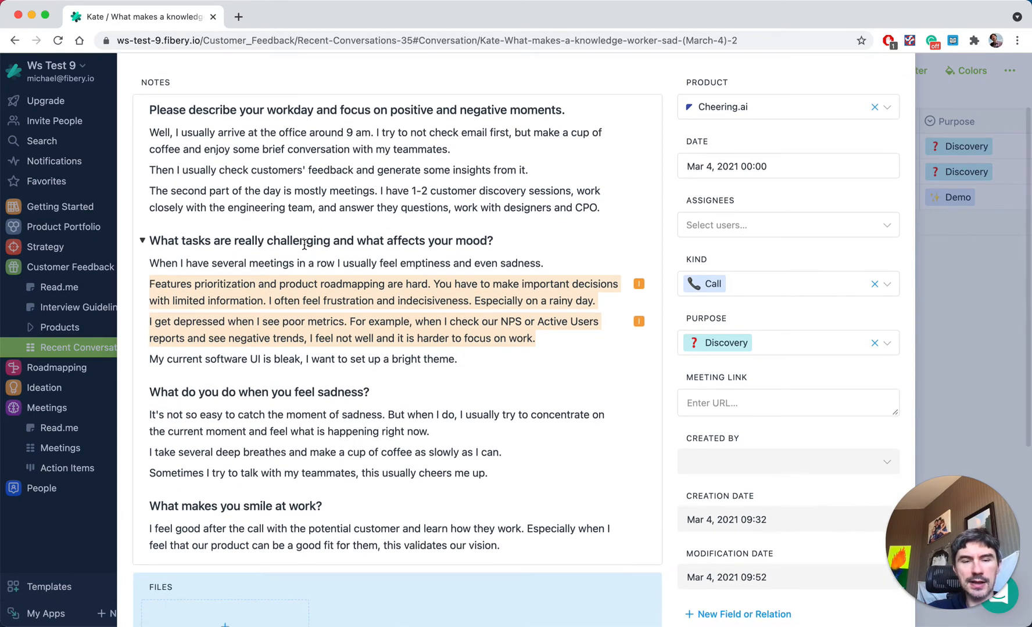
{"action": "scroll", "coordinate": [304, 244], "scroll_direction": "down", "scroll_amount": 2}
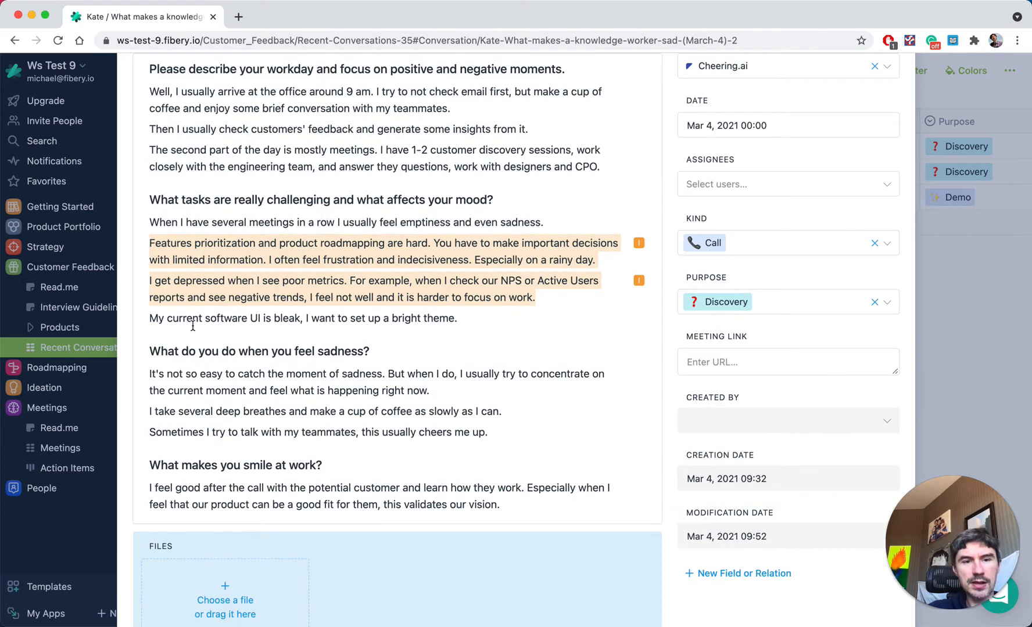
{"action": "scroll", "coordinate": [154, 321], "scroll_direction": "up", "scroll_amount": 2}
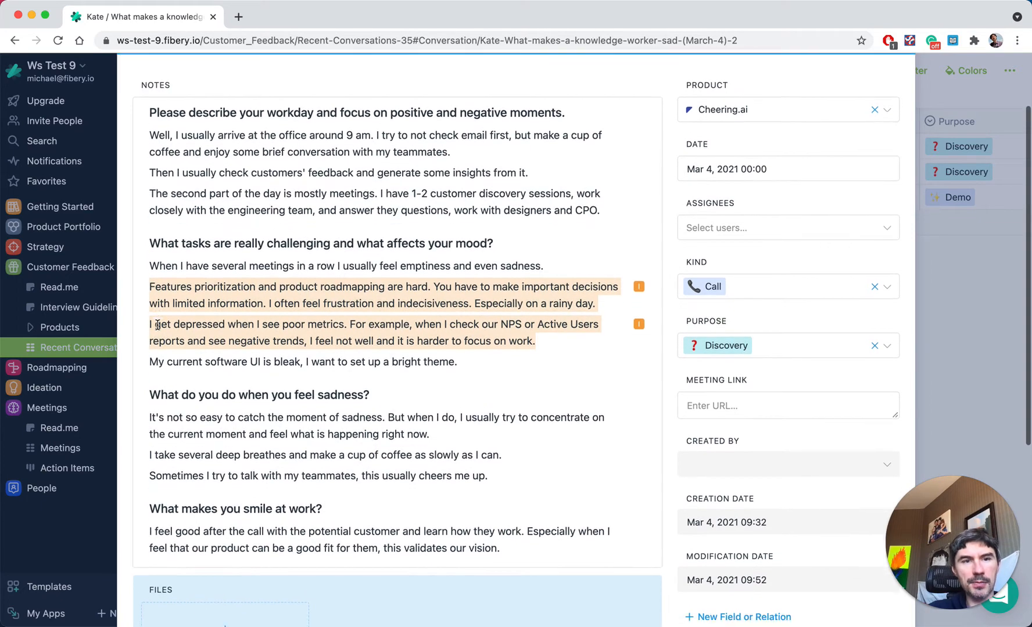
{"action": "scroll", "coordinate": [157, 325], "scroll_direction": "down", "scroll_amount": 2}
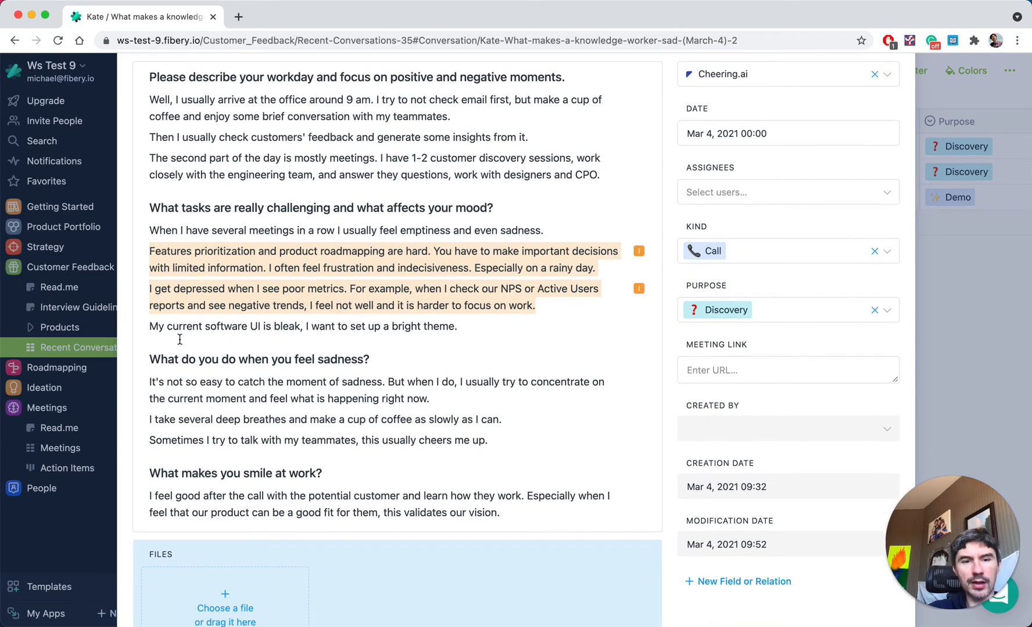
Link the note "My current software UI is bleak, I want to set up a bright theme." to a new Feature named "Themes in our product".
{"action": "left_click_drag", "start_coordinate": [150, 328], "coordinate": [502, 341]}
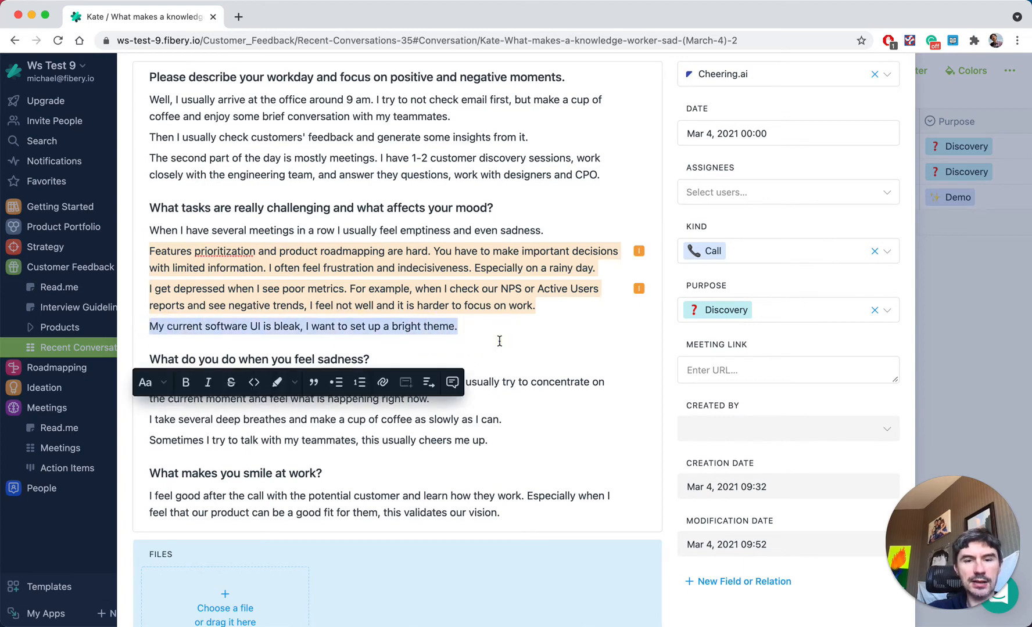
{"action": "left_click", "coordinate": [429, 386]}
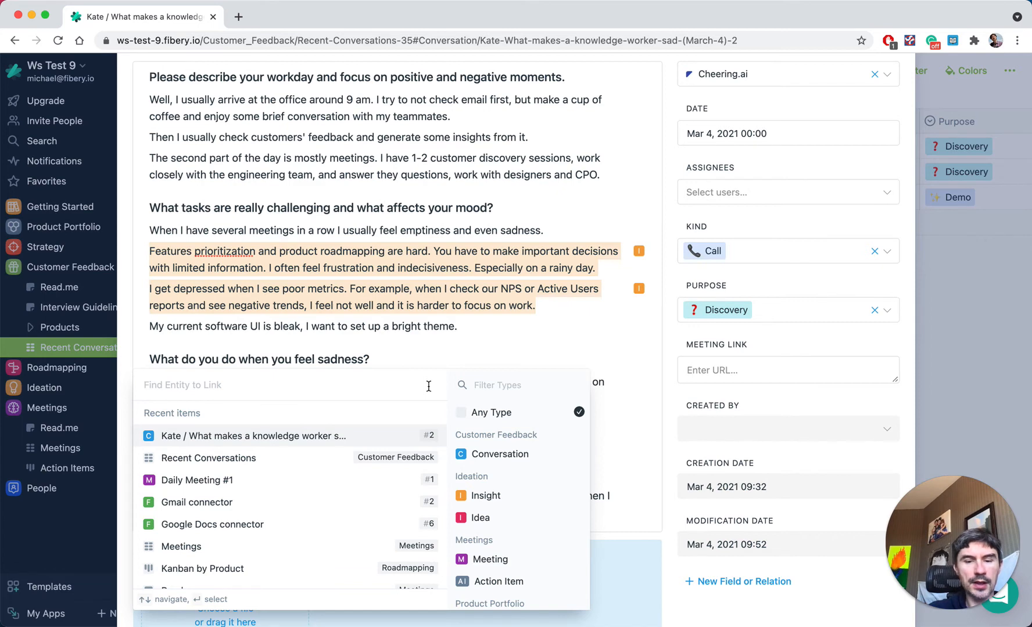
{"action": "type", "text": "Themes in "}
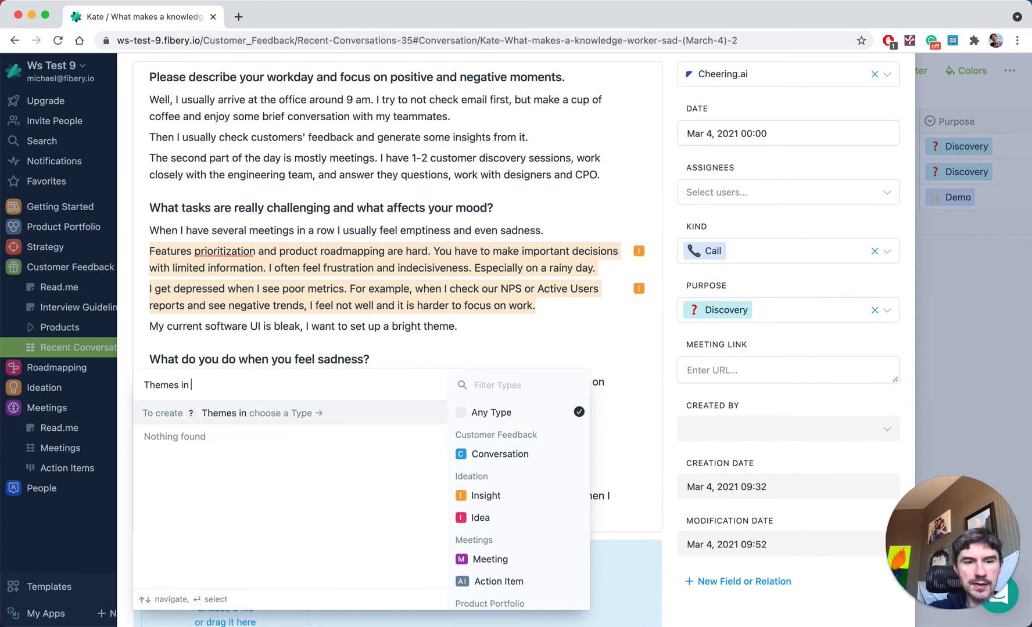
{"action": "type", "text": "pur product"}
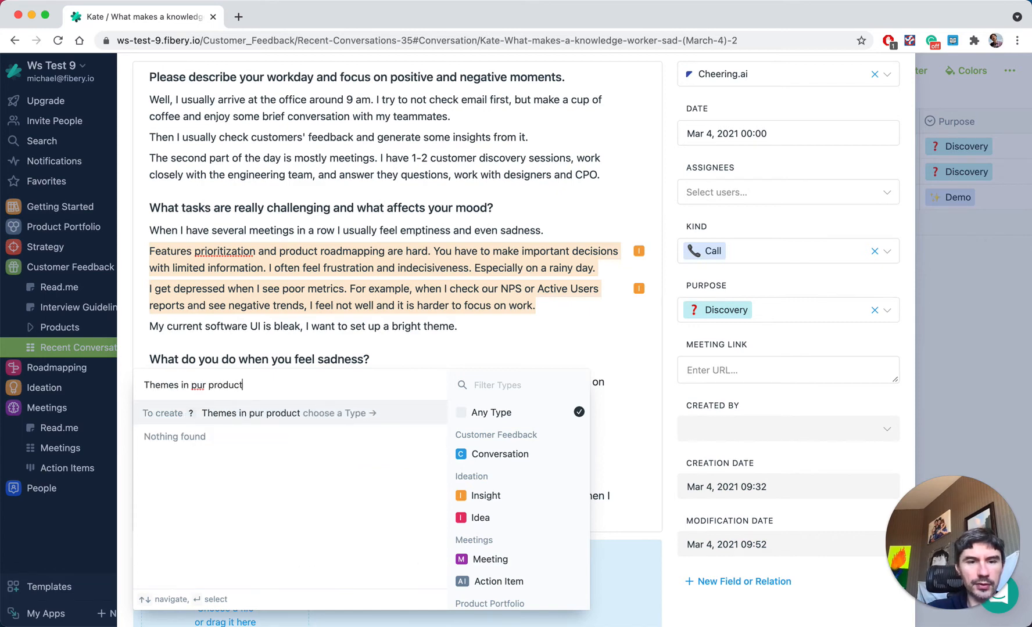
{"action": "left_click", "coordinate": [197, 386]}
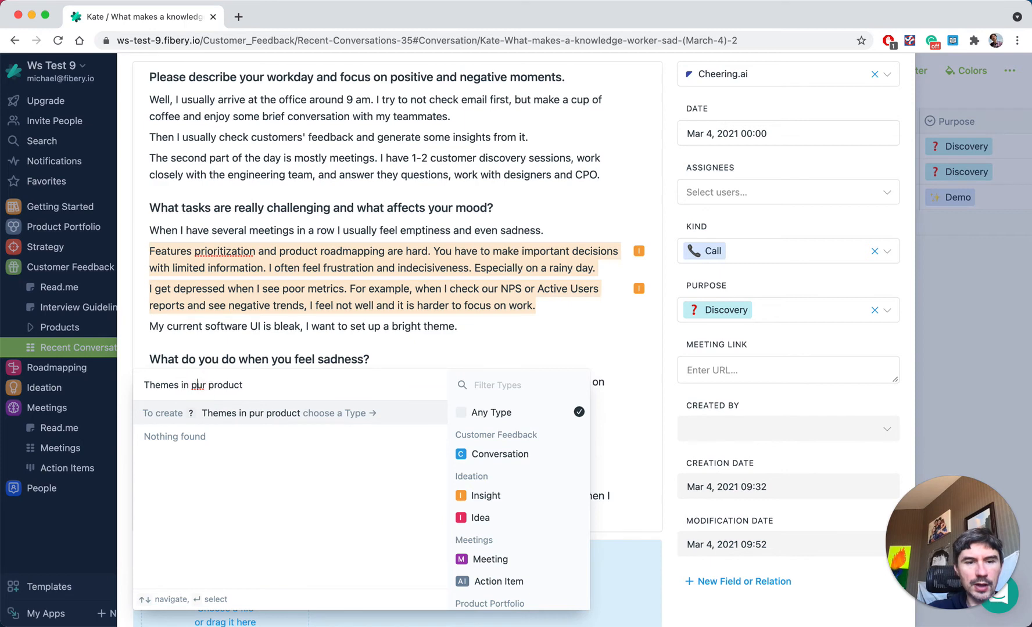
{"action": "key", "text": "BackSpace"}
{"action": "type", "text": "o"}
{"action": "left_click", "coordinate": [487, 384]}
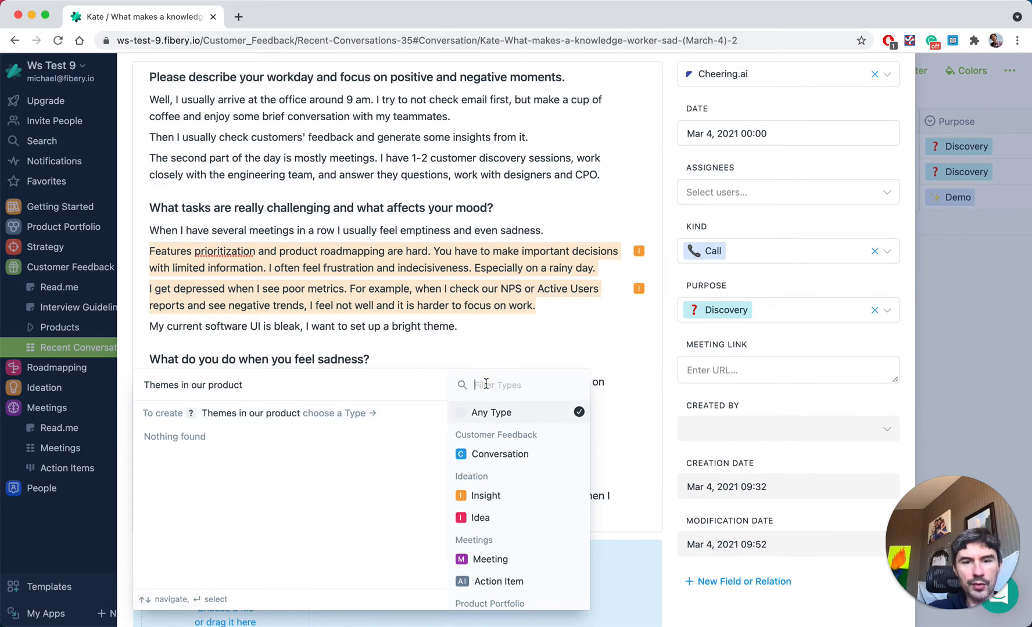
{"action": "type", "text": "fe"}
{"action": "left_click", "coordinate": [488, 454]}
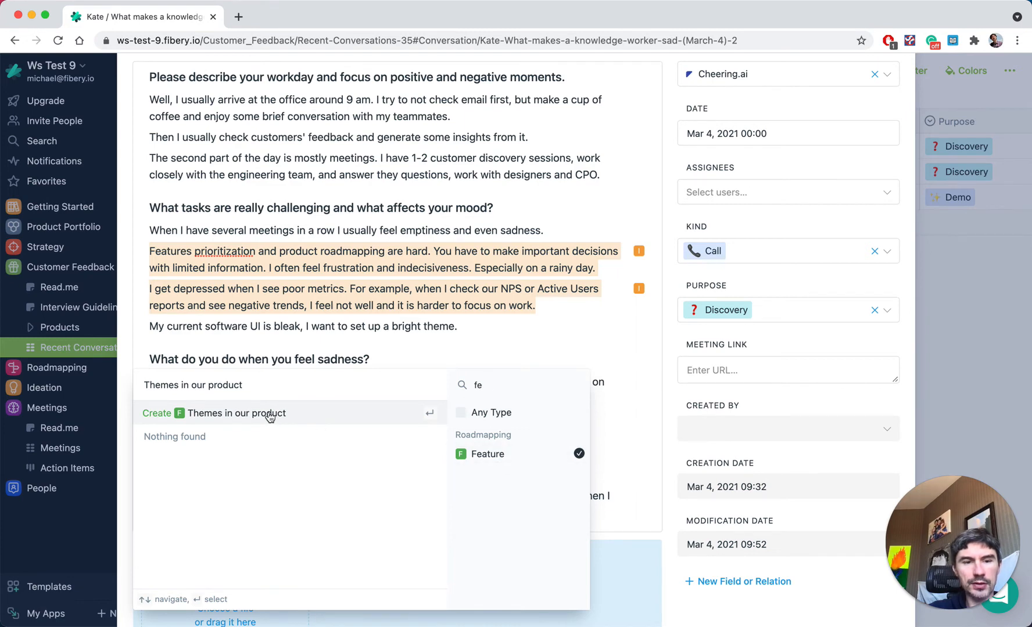
{"action": "left_click", "coordinate": [250, 415]}
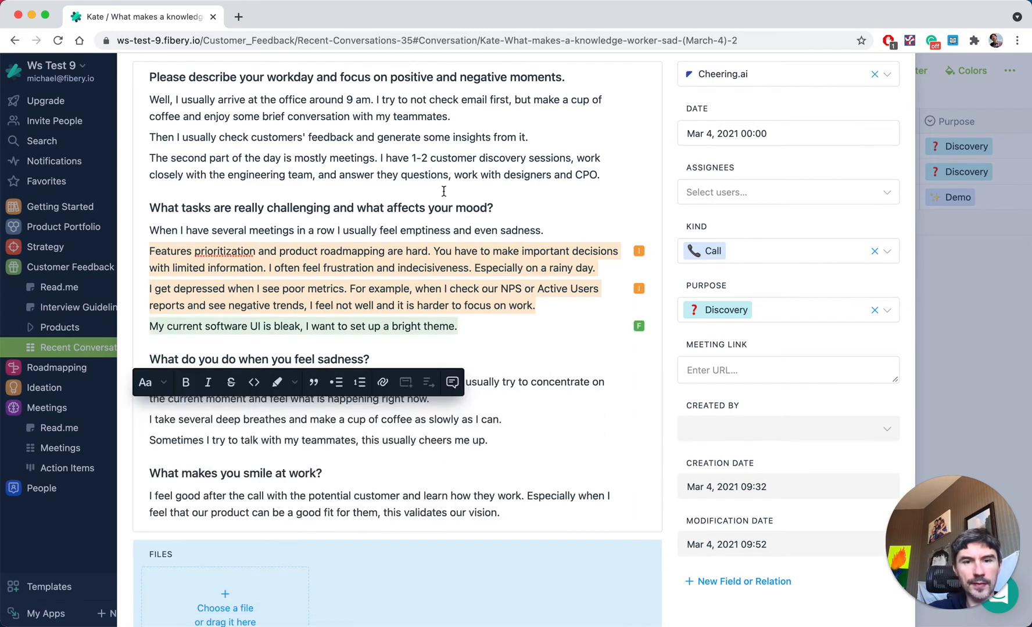
{"action": "left_click", "coordinate": [441, 196]}
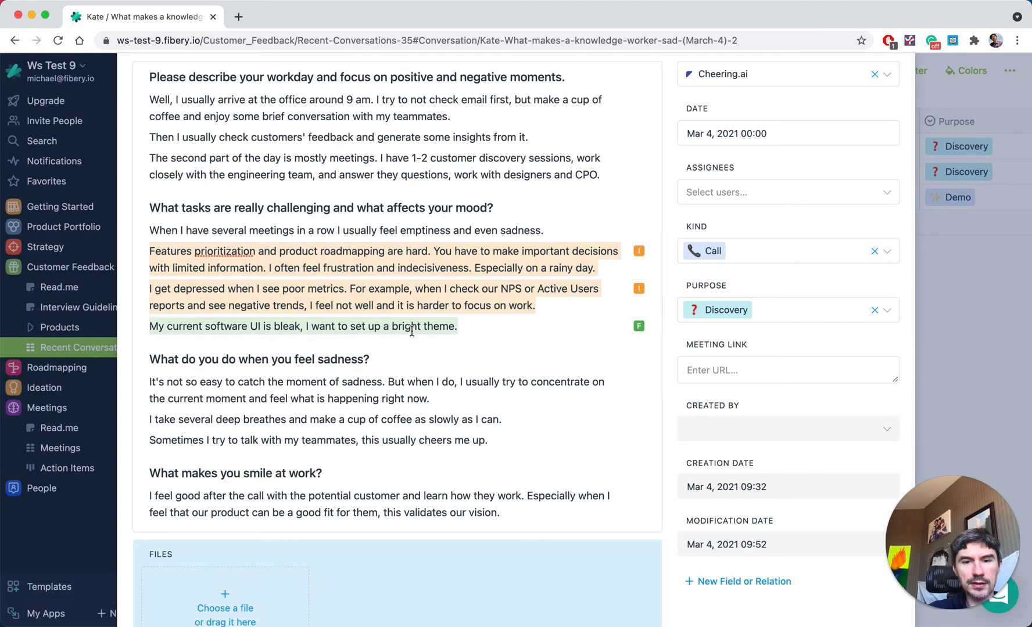
Open the "Themes in our product" feature from its linked note, review its reference and follow it back to the conversation.
{"action": "mouse_move", "coordinate": [411, 331]}
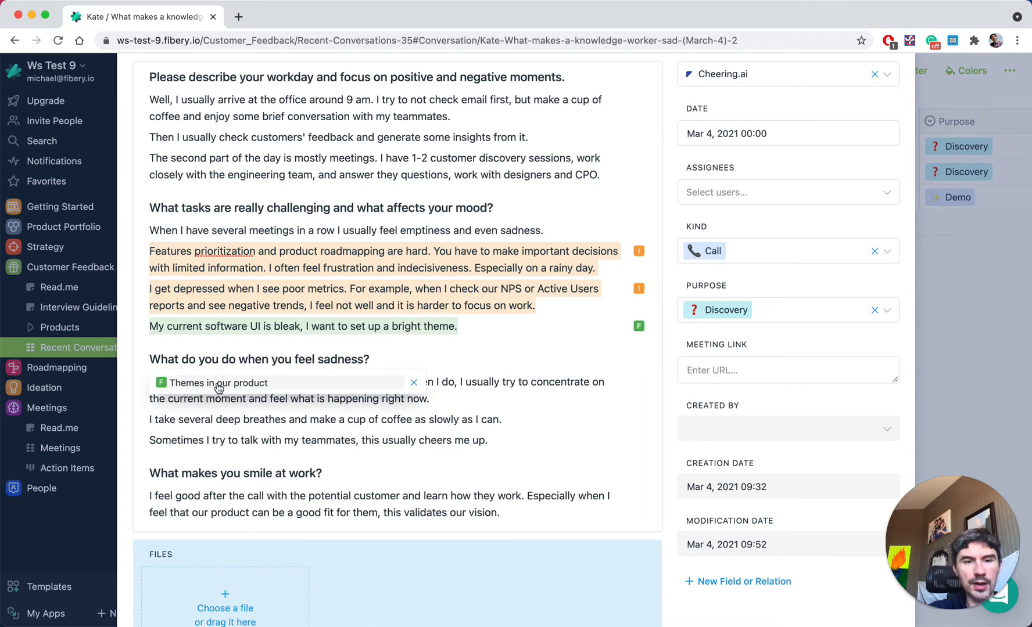
{"action": "left_click", "coordinate": [218, 384]}
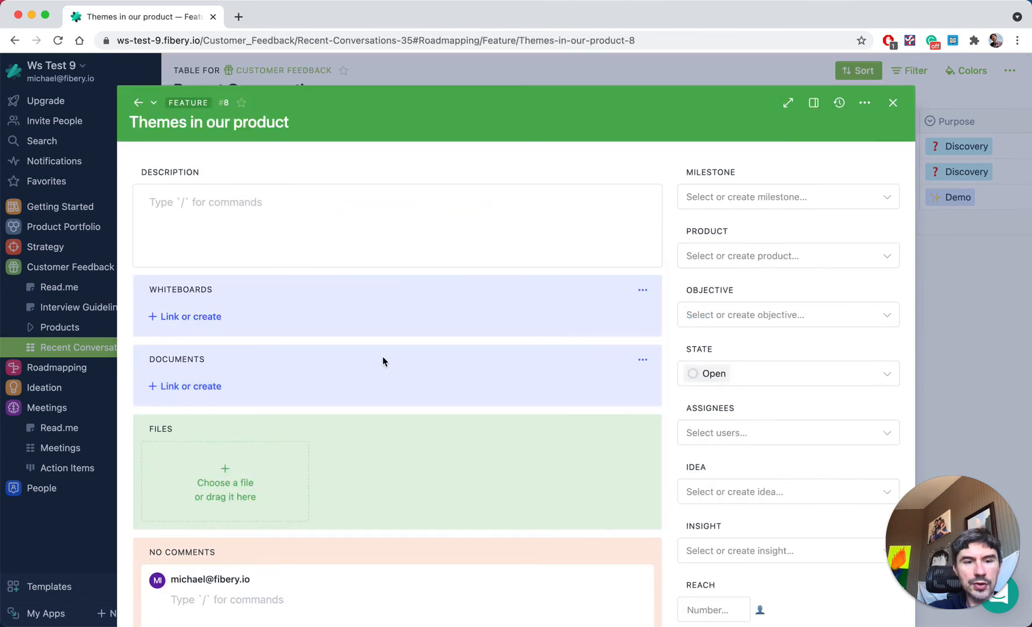
{"action": "scroll", "coordinate": [382, 359], "scroll_direction": "down", "scroll_amount": 5}
{"action": "scroll", "coordinate": [383, 359], "scroll_direction": "up", "scroll_amount": 5}
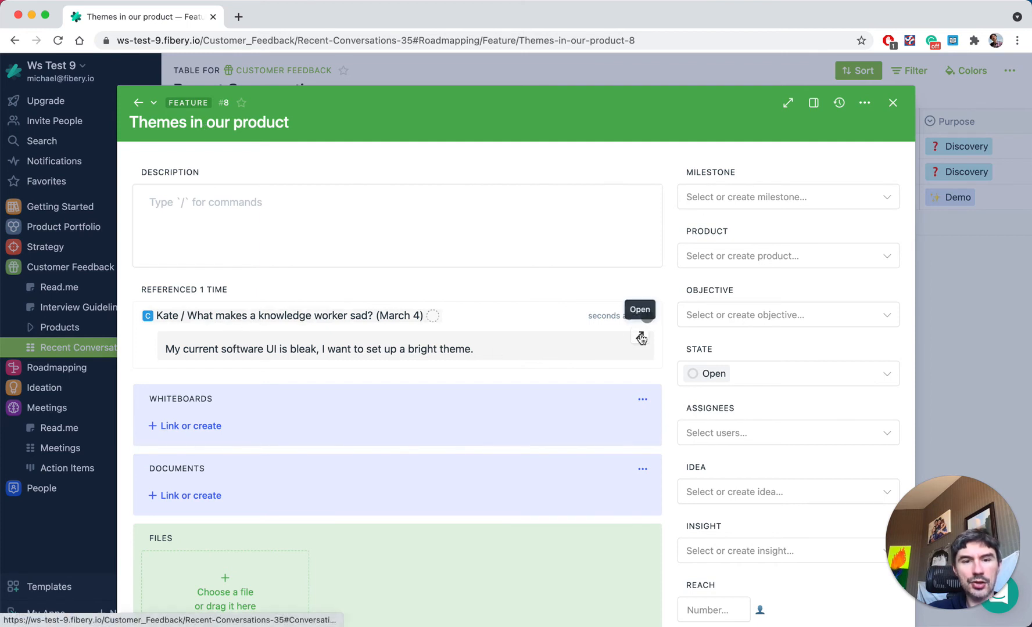
{"action": "left_click", "coordinate": [641, 338]}
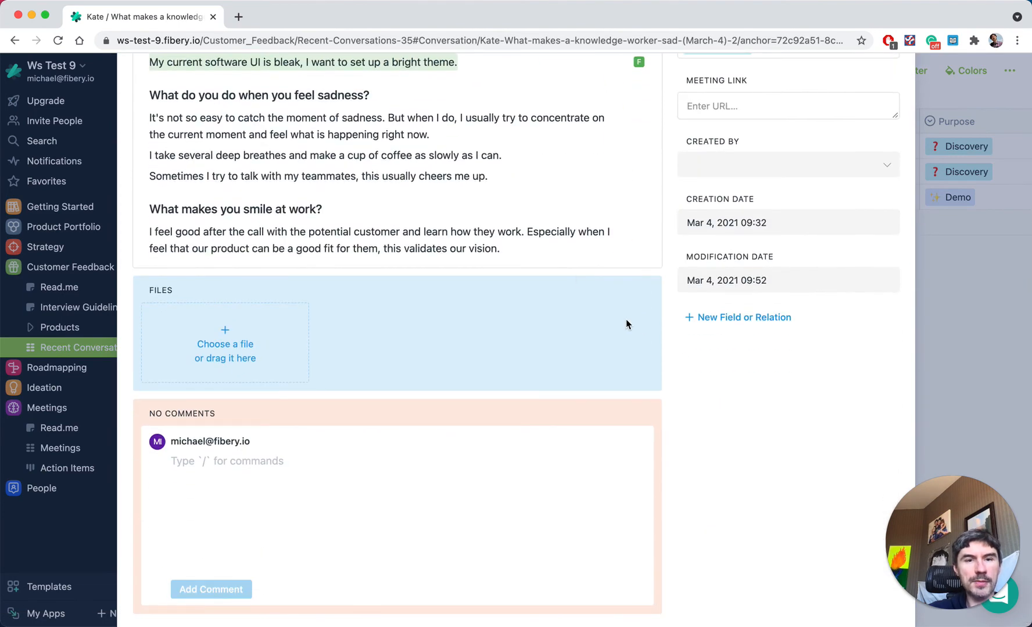
{"action": "scroll", "coordinate": [439, 162], "scroll_direction": "up", "scroll_amount": 6}
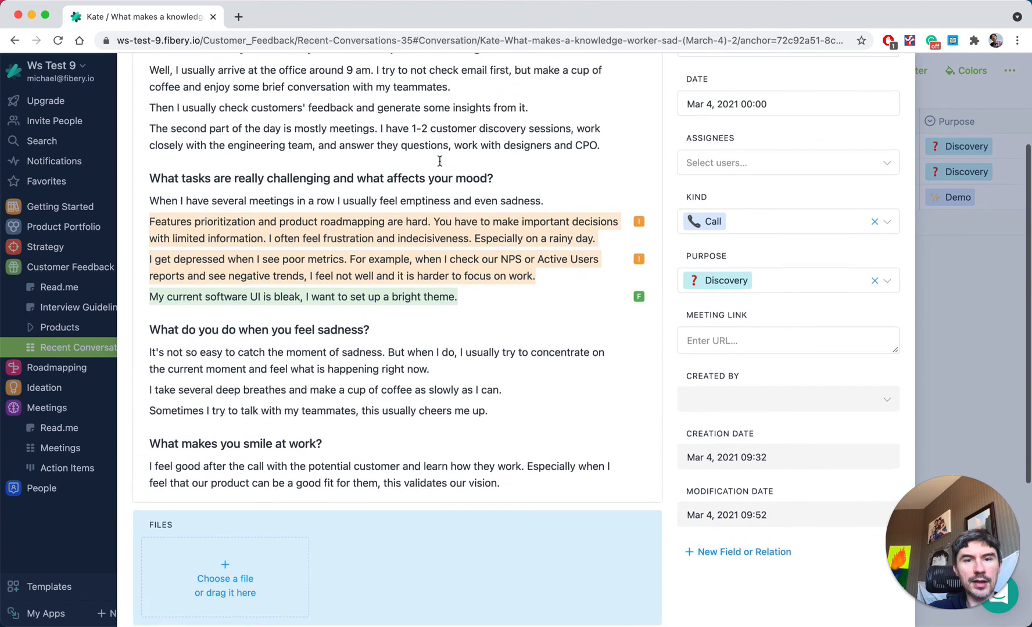
{"action": "scroll", "coordinate": [439, 162], "scroll_direction": "up", "scroll_amount": 2}
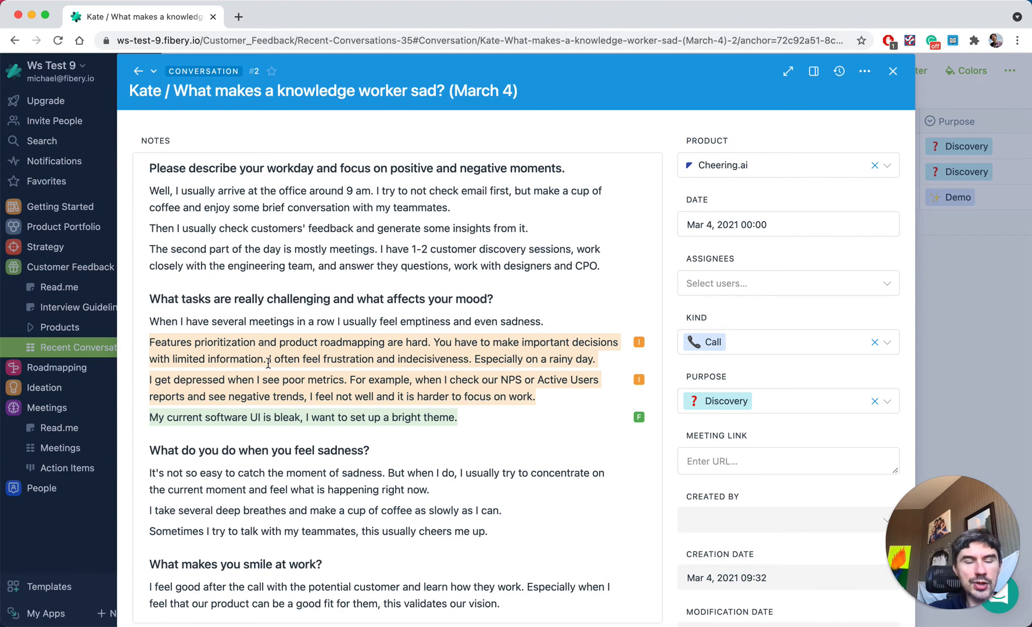
Open the insight linked to the feature prioritization passage, review its reference and return to the March 4 conversation.
{"action": "left_click", "coordinate": [276, 342]}
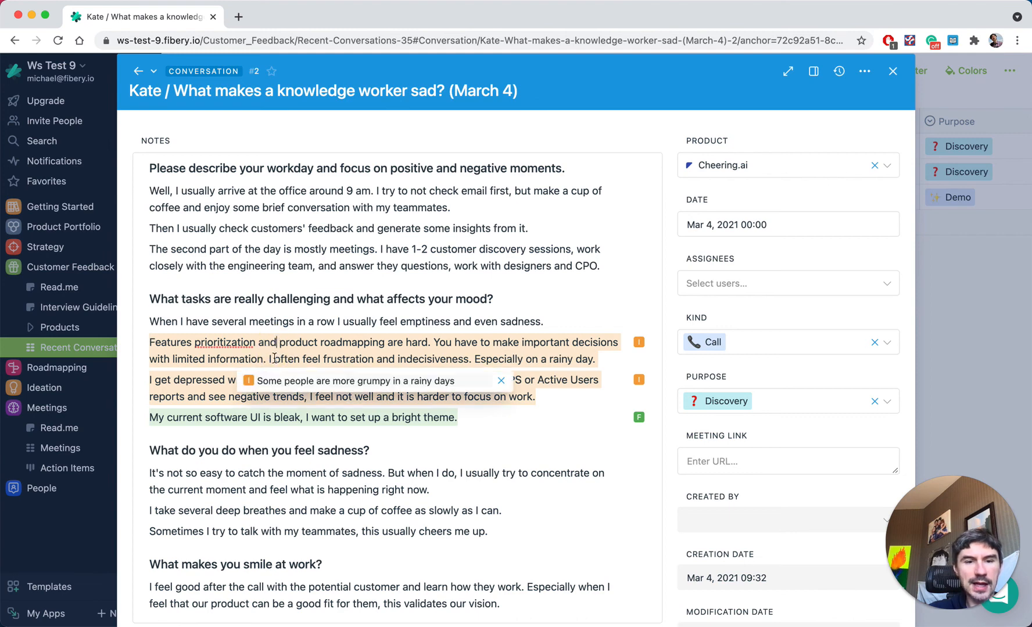
{"action": "left_click", "coordinate": [357, 382]}
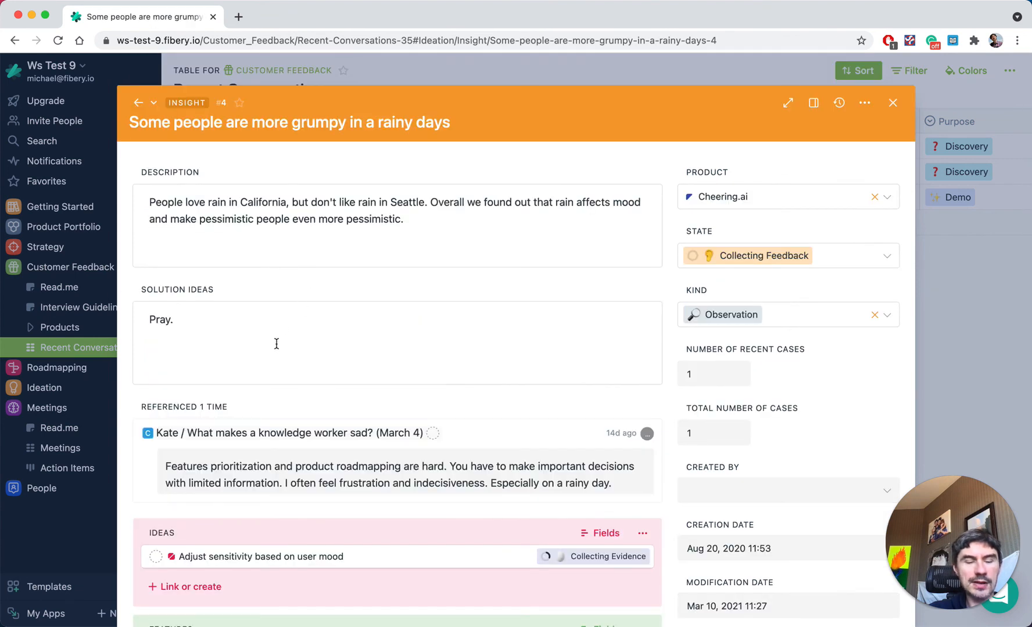
{"action": "scroll", "coordinate": [275, 349], "scroll_direction": "down", "scroll_amount": 1}
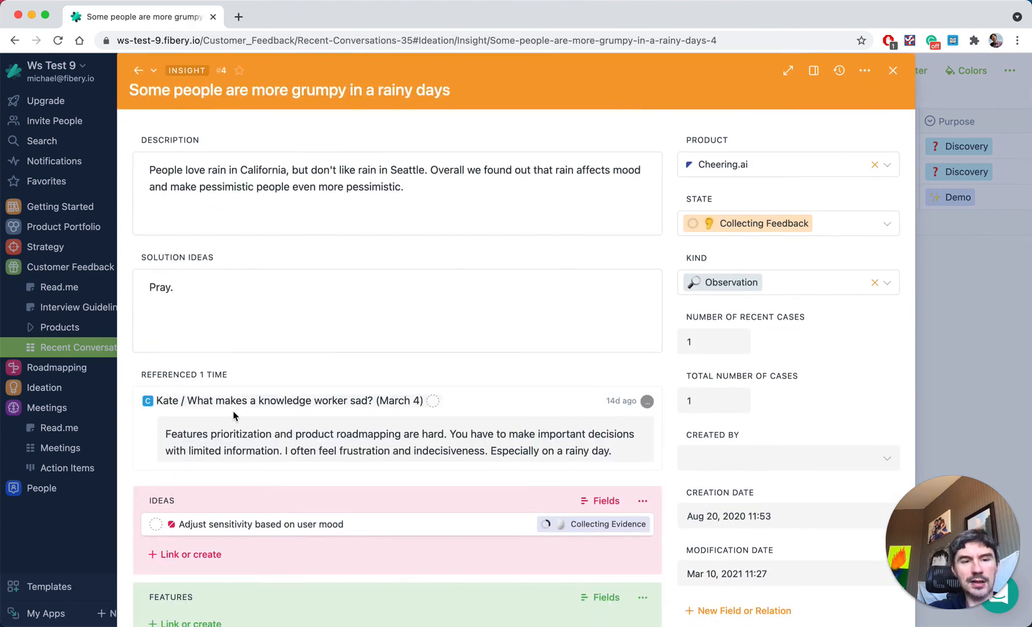
{"action": "scroll", "coordinate": [233, 416], "scroll_direction": "up", "scroll_amount": 1}
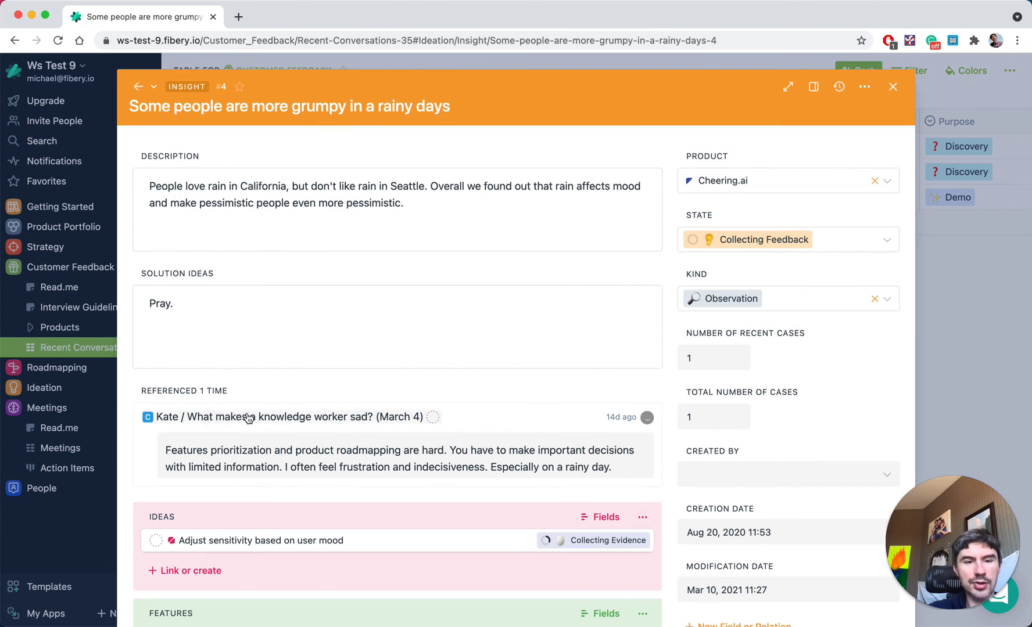
{"action": "left_click", "coordinate": [248, 416]}
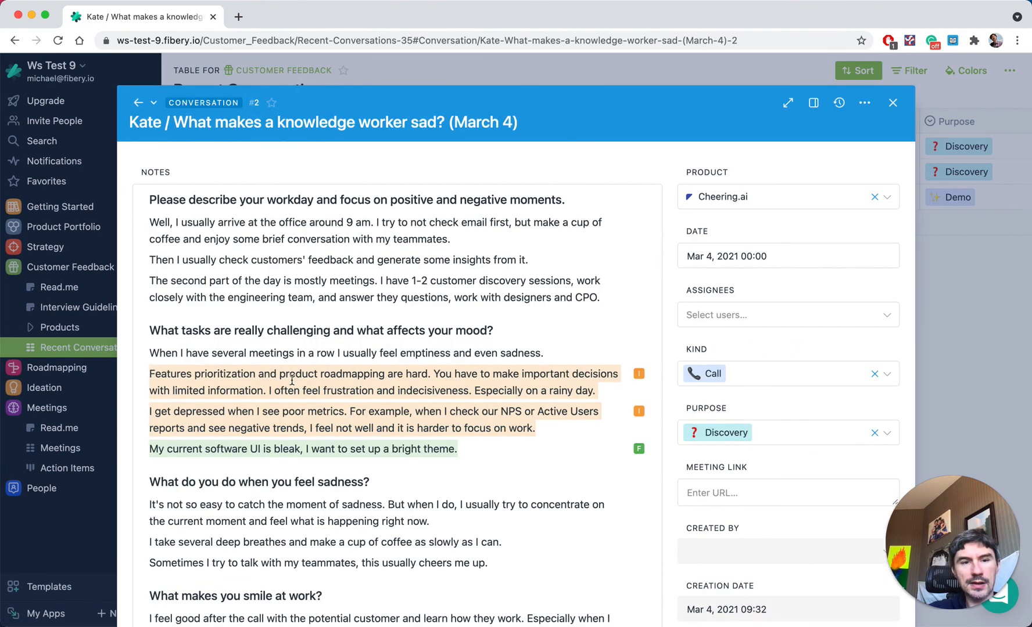